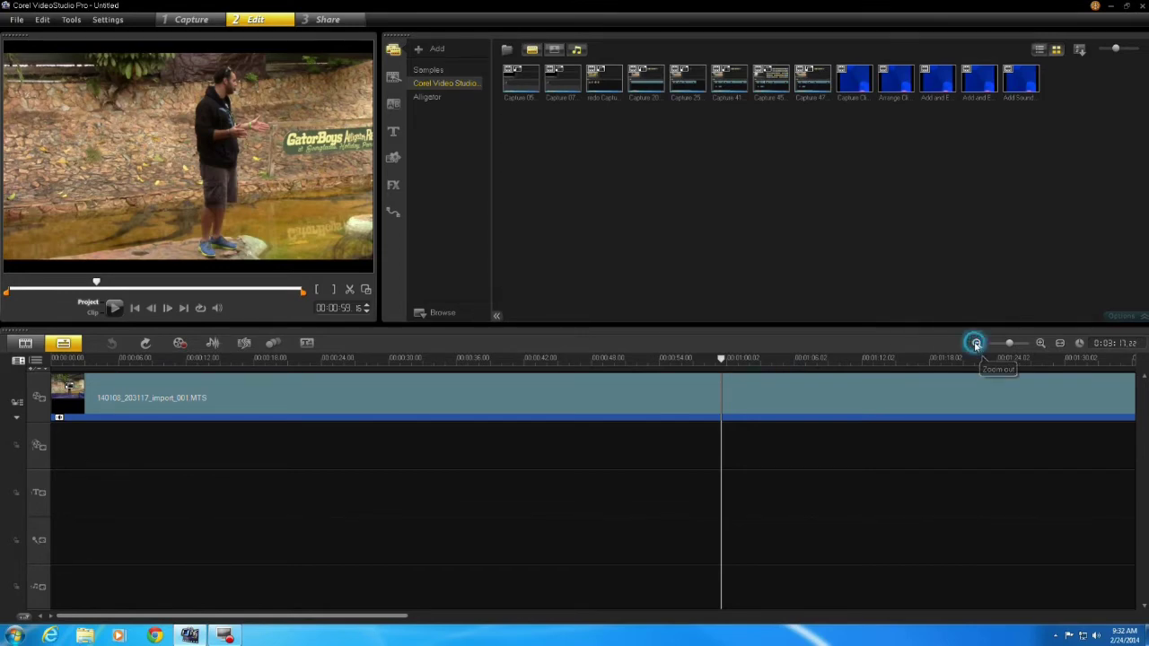
# Zoom the timeline out four steps, then back in until the first clip fills the track
pyautogui.click(975, 345)
pyautogui.click(975, 345)
pyautogui.click(975, 345)
pyautogui.click(975, 345)
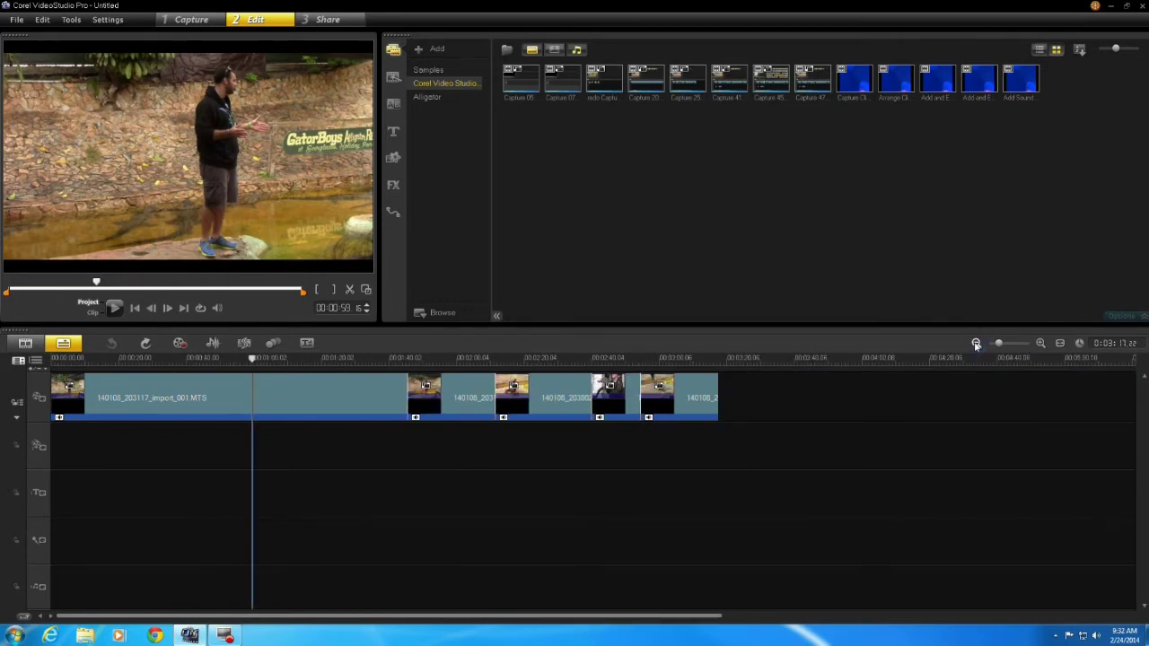
pyautogui.click(1040, 345)
pyautogui.click(1040, 345)
pyautogui.click(1040, 345)
pyautogui.click(1040, 344)
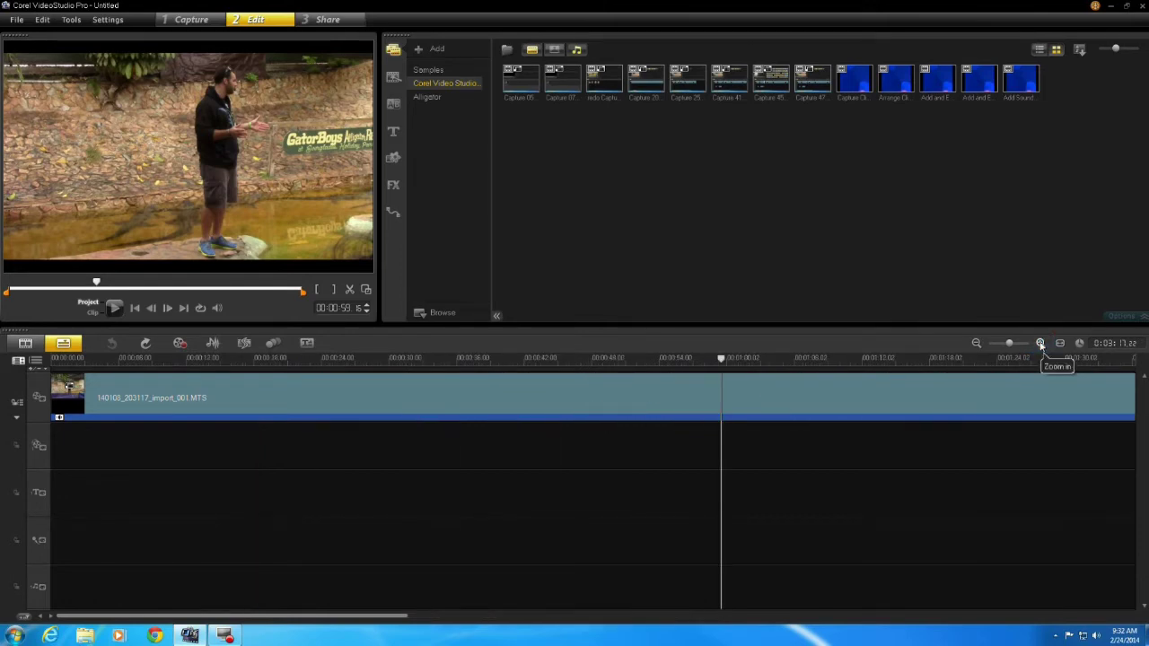
# Move the playhead to about 00:00:45 and 00:01:05, then fit the whole project in view
pyautogui.click(565, 358)
pyautogui.click(789, 359)
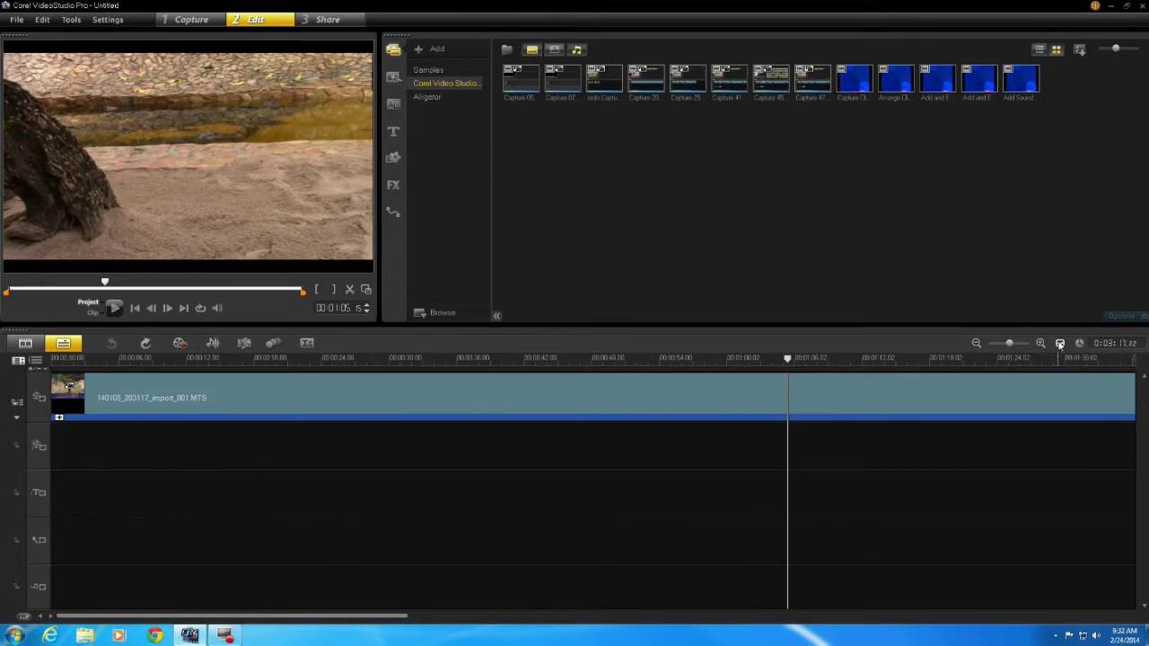
pyautogui.click(1060, 344)
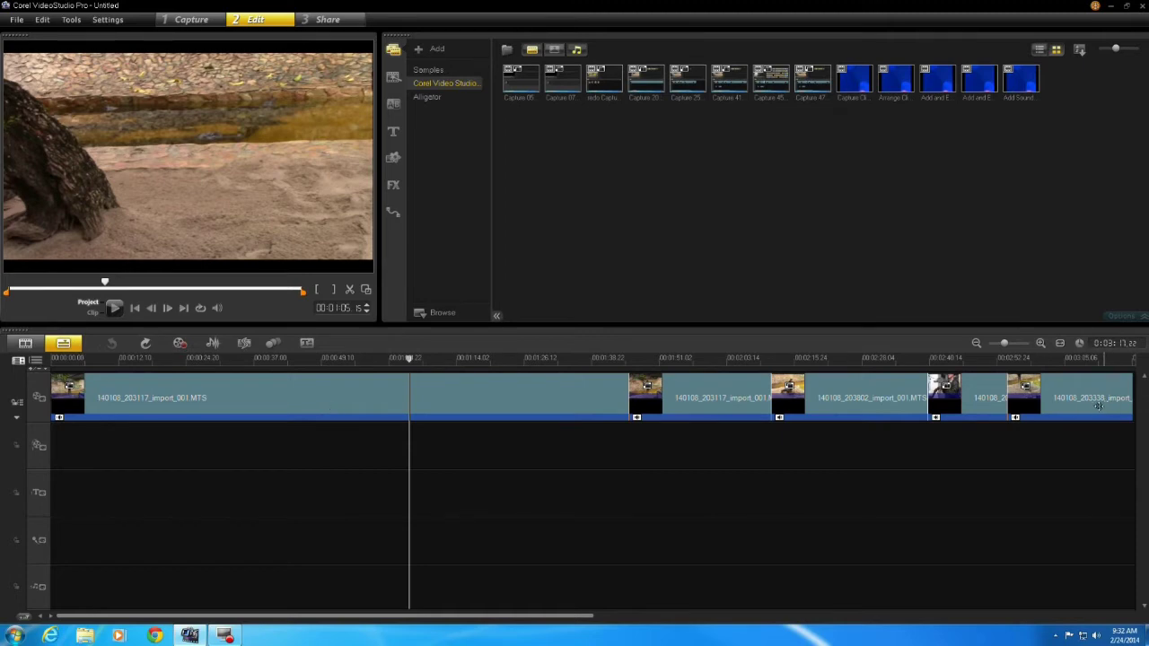
# Step the playhead back from 00:01:05 to 00:00:34, where the alligator-behind-the-fence shot starts
pyautogui.click(592, 615)
pyautogui.moveTo(592, 615); pyautogui.dragTo(557, 613)
pyautogui.click(413, 361)
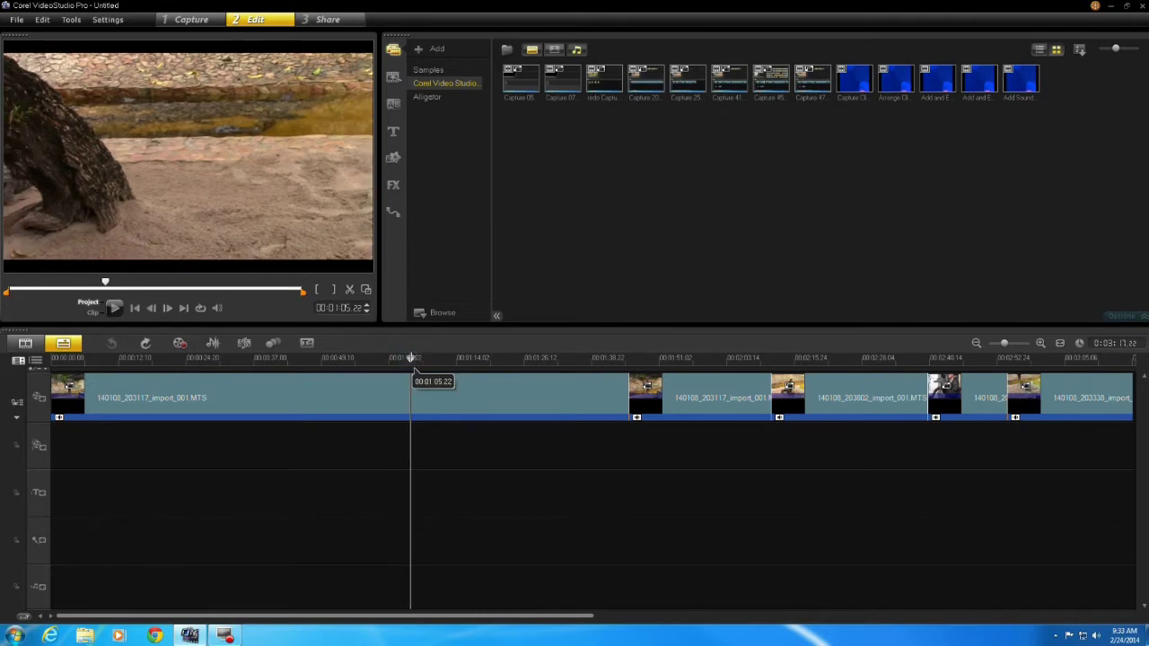
pyautogui.moveTo(414, 369); pyautogui.dragTo(408, 368)
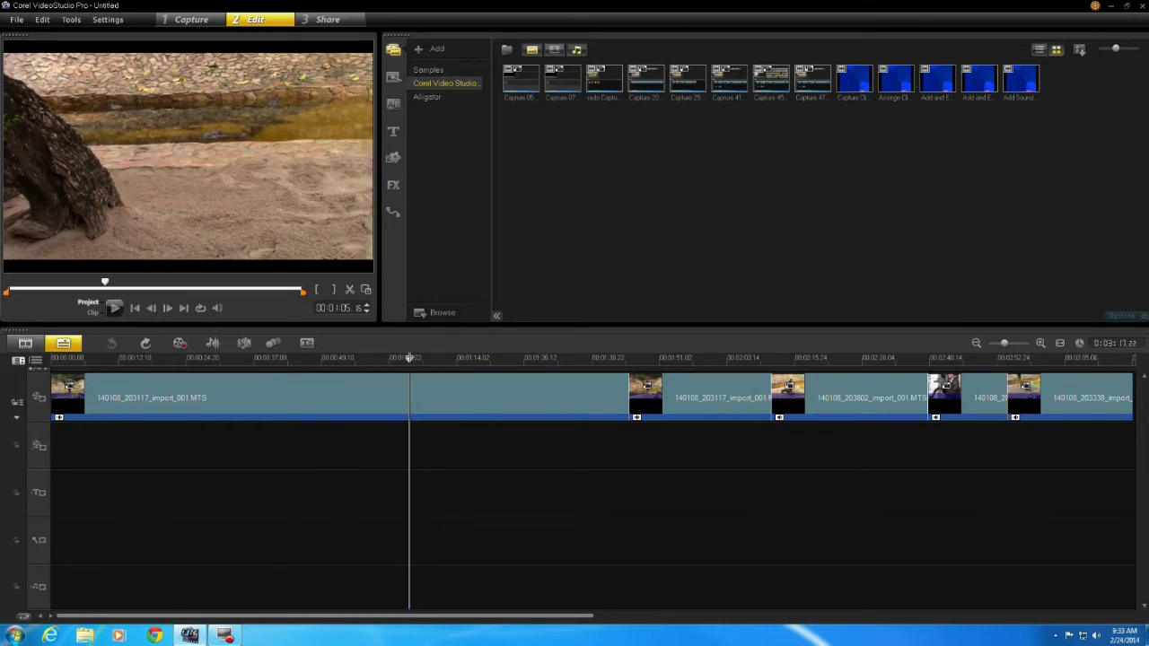
pyautogui.press('Left')
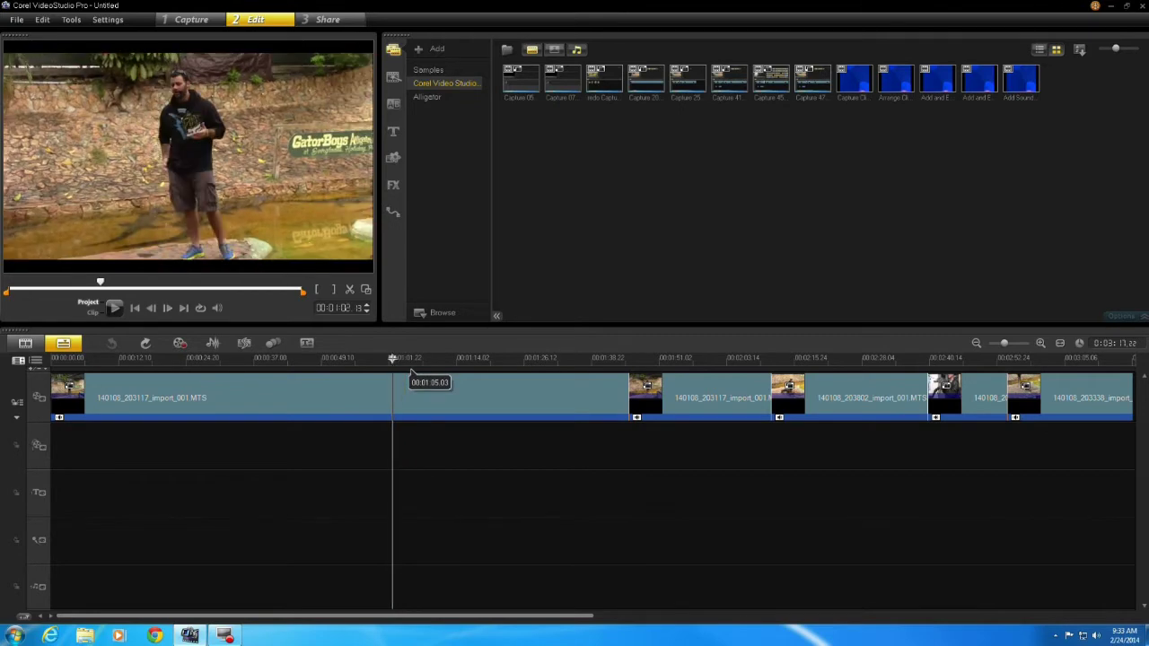
pyautogui.press('Left')
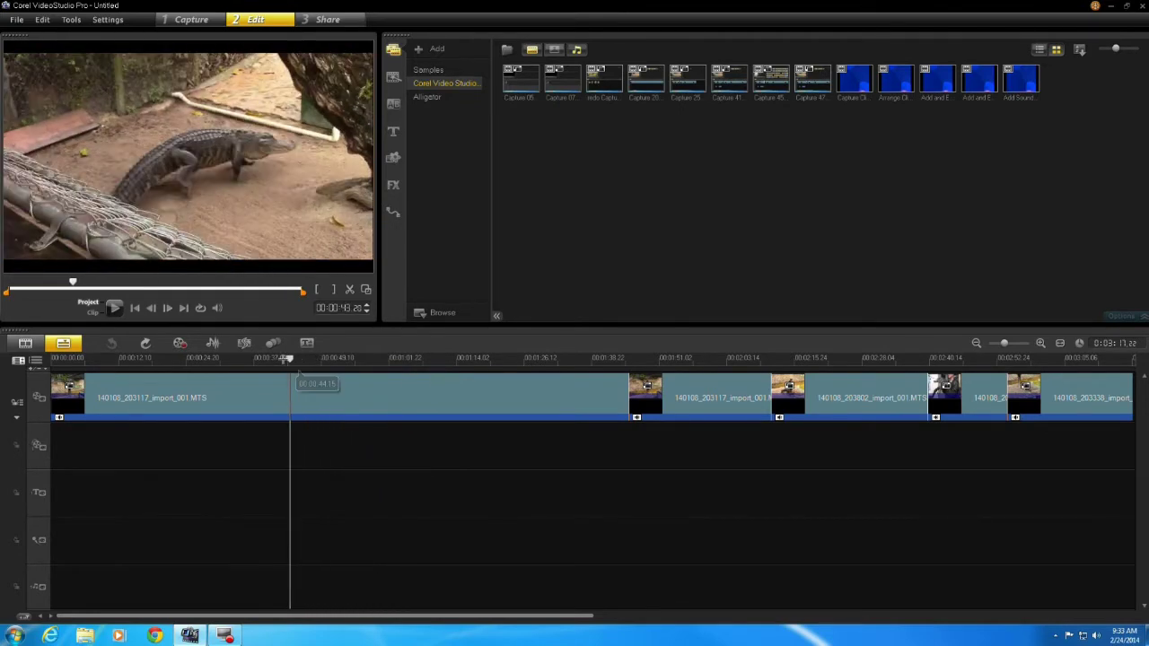
pyautogui.press('Left')
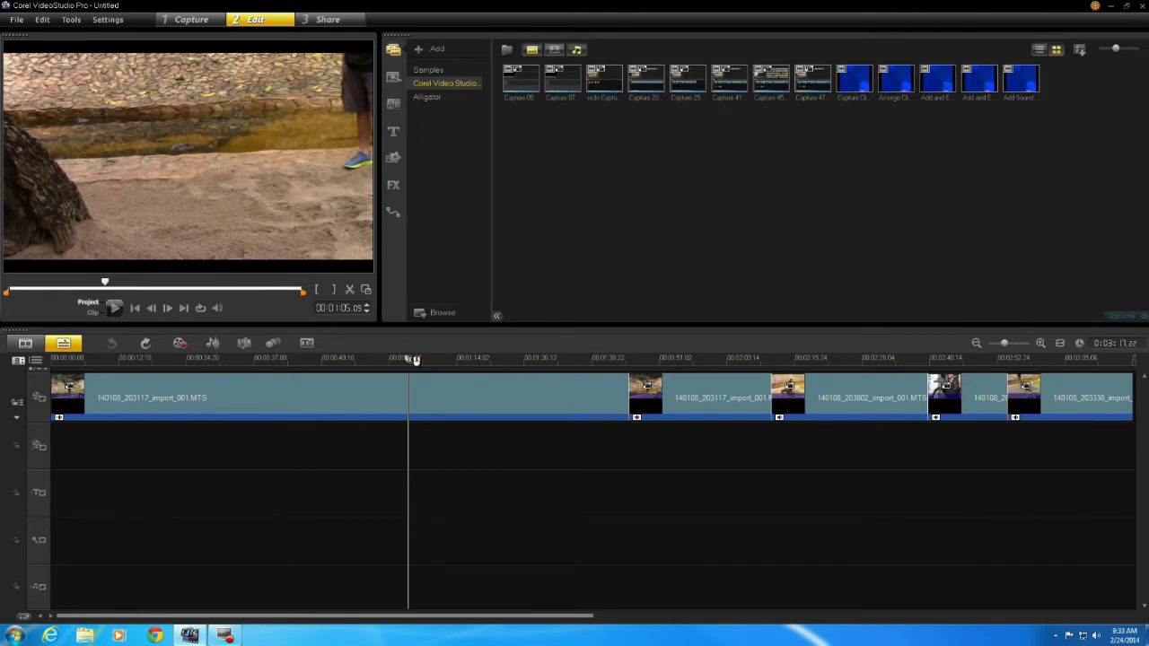
pyautogui.scroll(5, 414, 375)
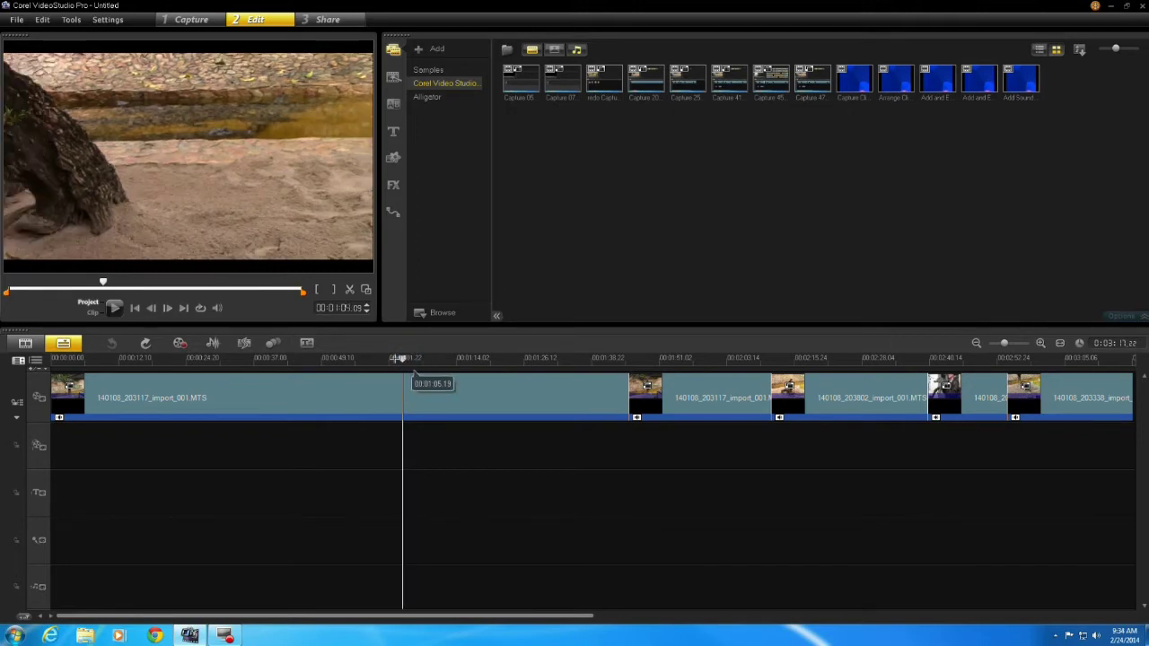
pyautogui.scroll(5, 415, 375)
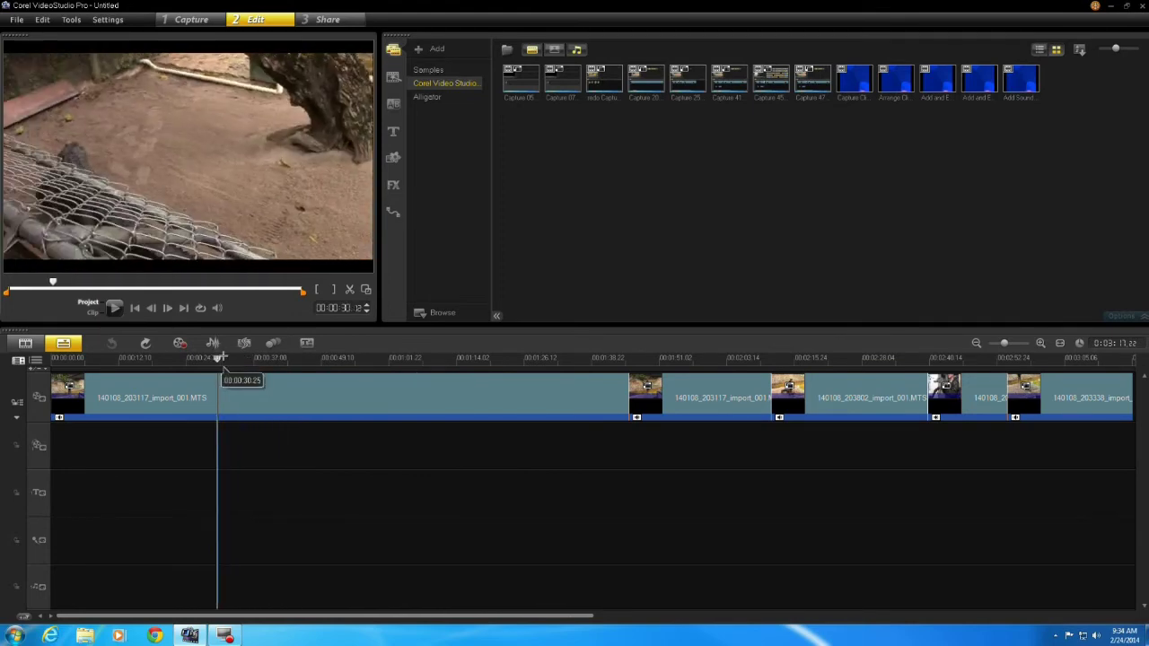
pyautogui.click(240, 358)
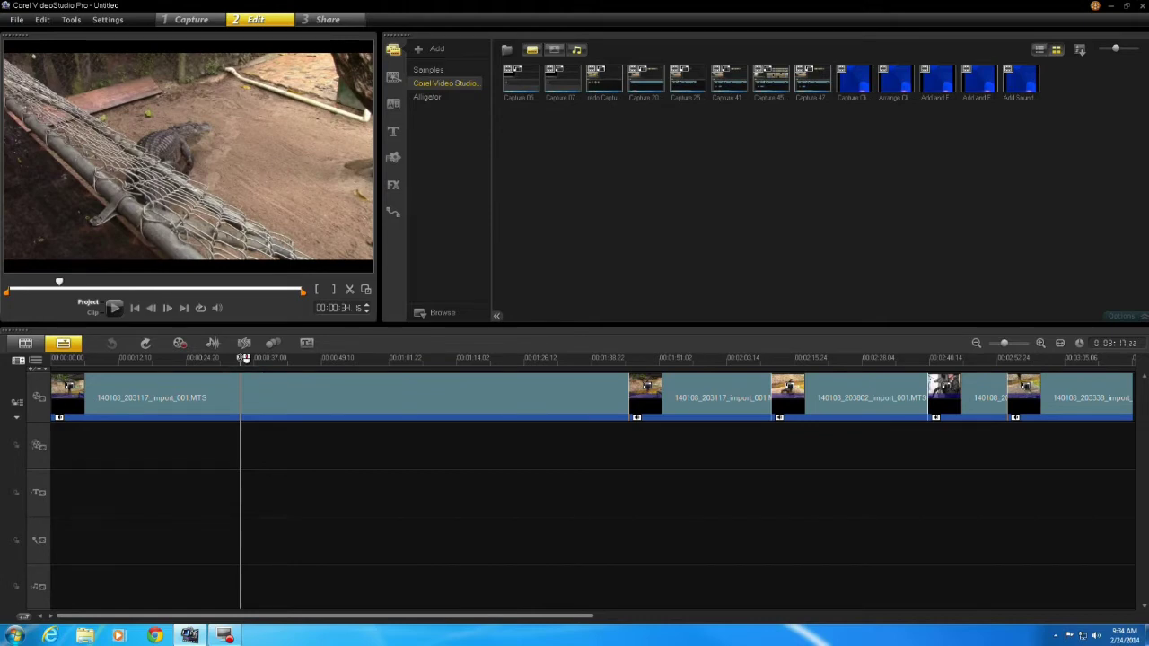
# Select the first clip and cut it at the playhead with Edit > Split Clip
pyautogui.click(282, 397)
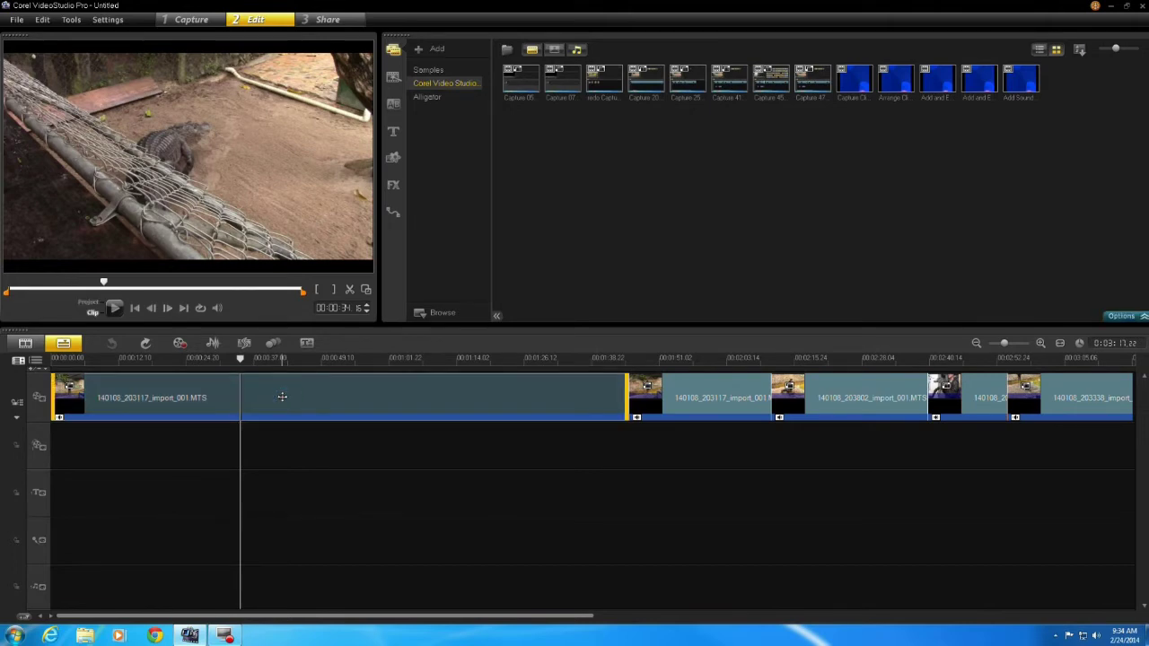
pyautogui.rightClick(282, 396)
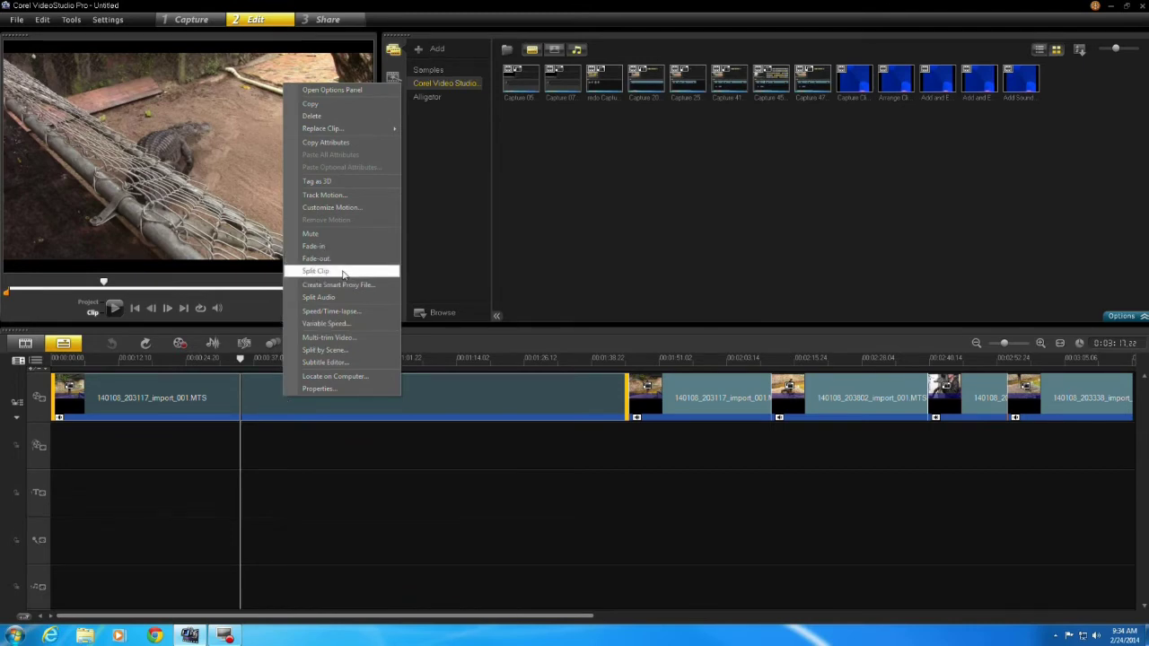
pyautogui.click(44, 19)
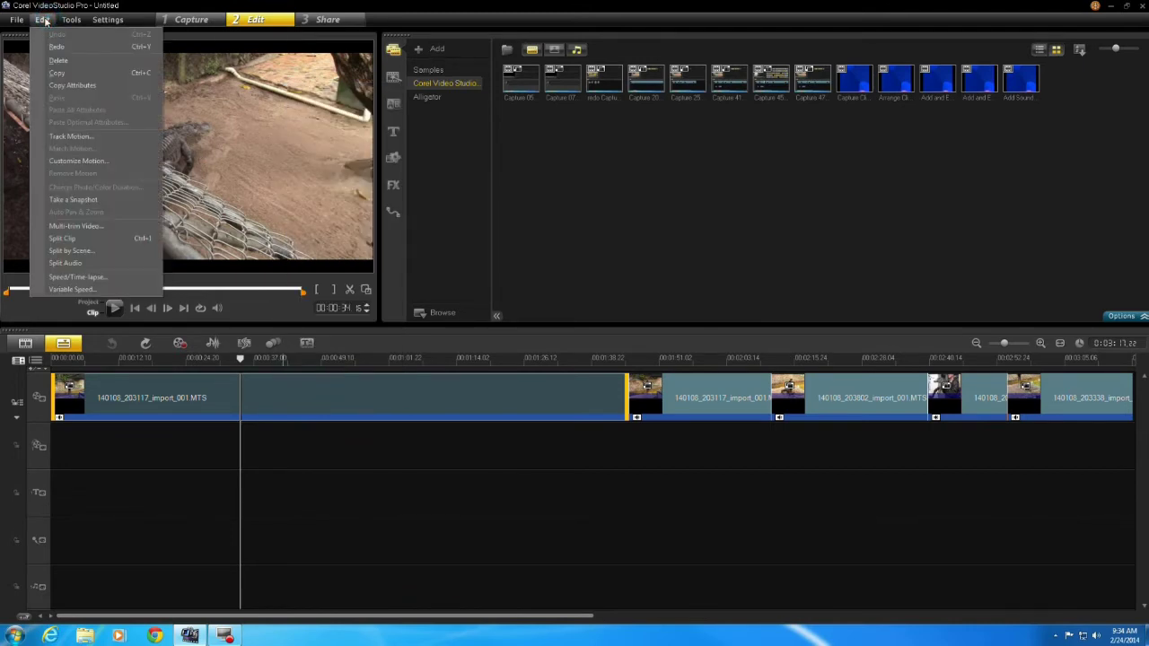
pyautogui.click(137, 240)
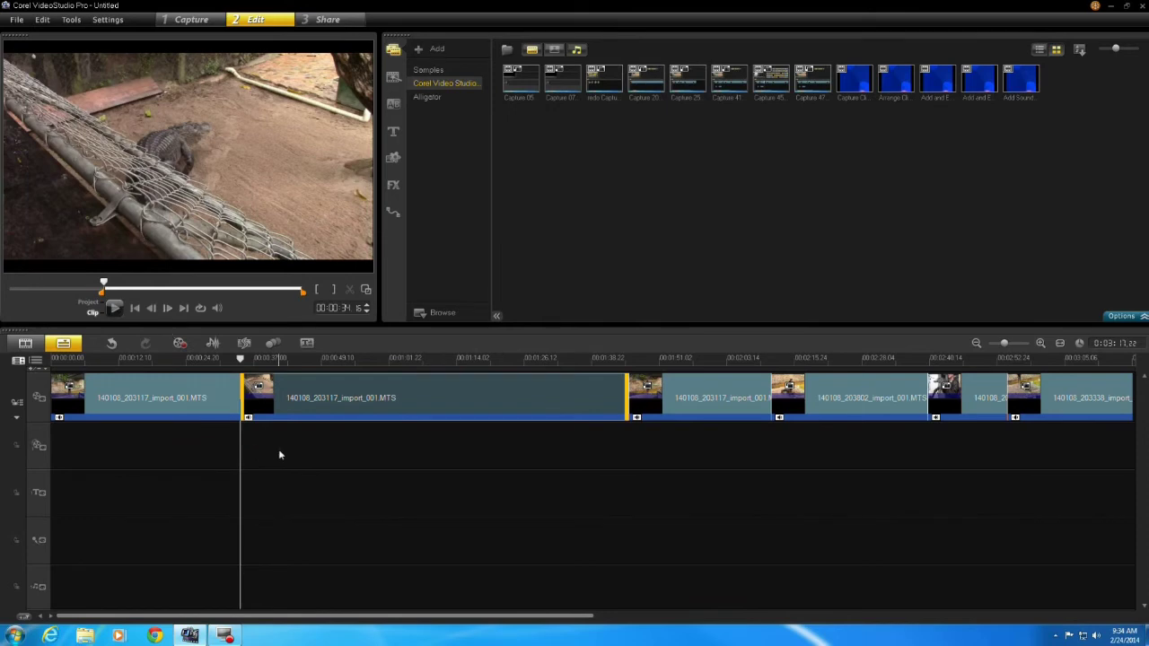
# Select each half of the split clip to compare them, ending on the second half
pyautogui.click(201, 392)
pyautogui.click(329, 396)
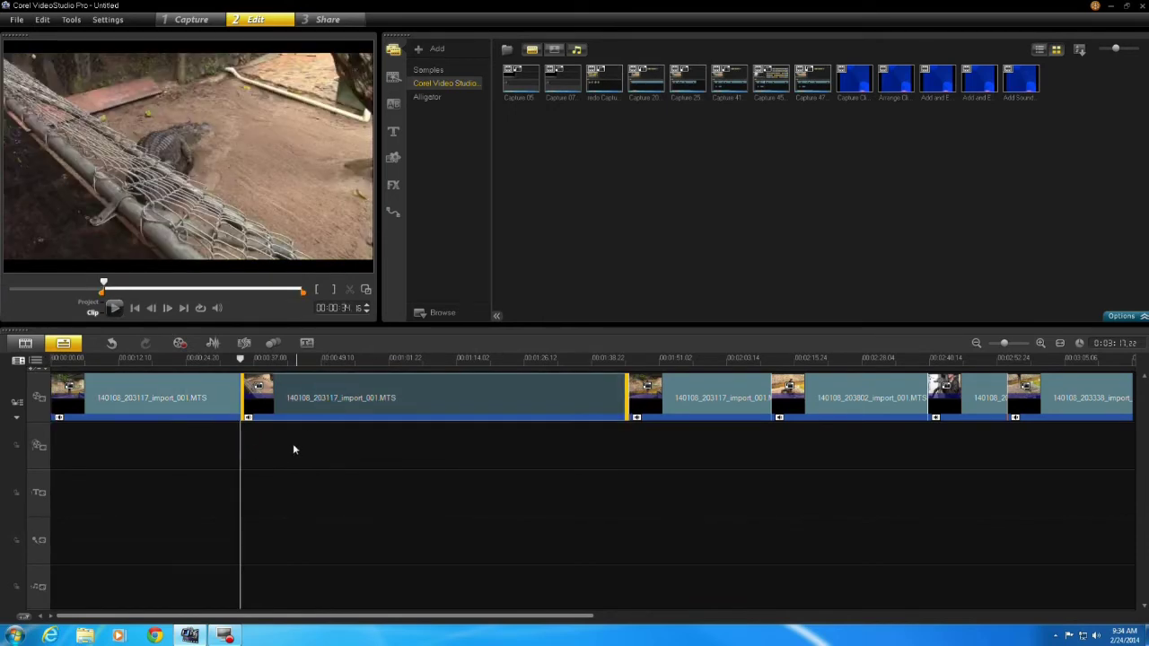
pyautogui.click(177, 390)
pyautogui.click(317, 385)
# Drag the alligator clip to the timeline start and scrub the project preview to about 00:00:10
pyautogui.click(374, 394)
pyautogui.moveTo(370, 398); pyautogui.dragTo(155, 395)
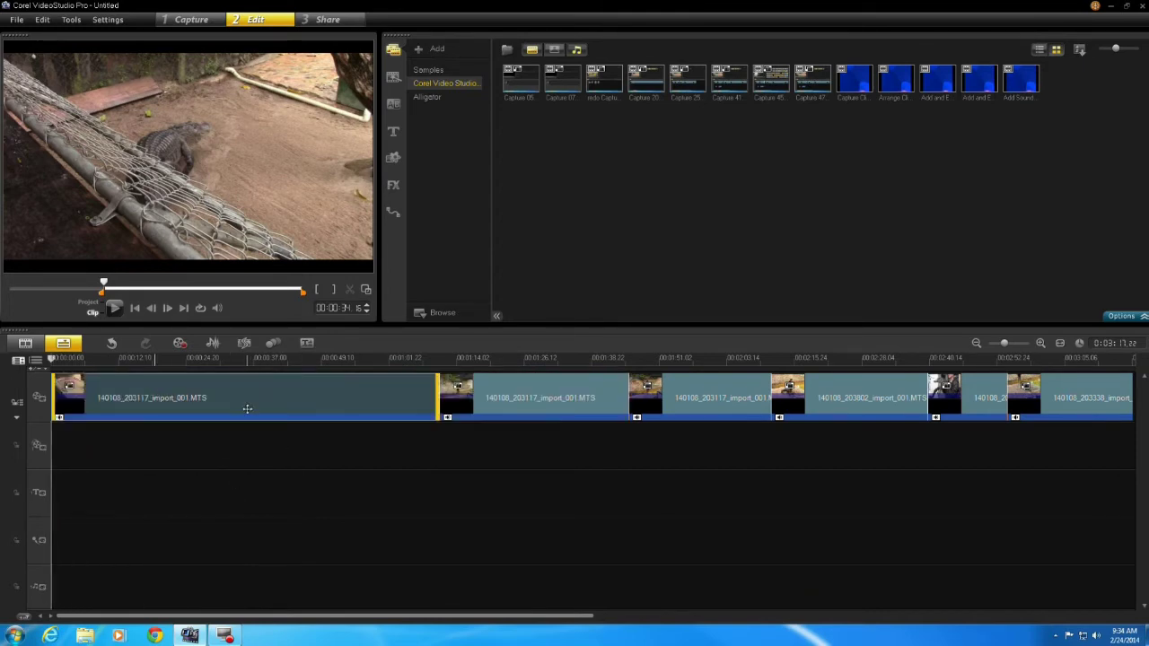
pyautogui.click(87, 301)
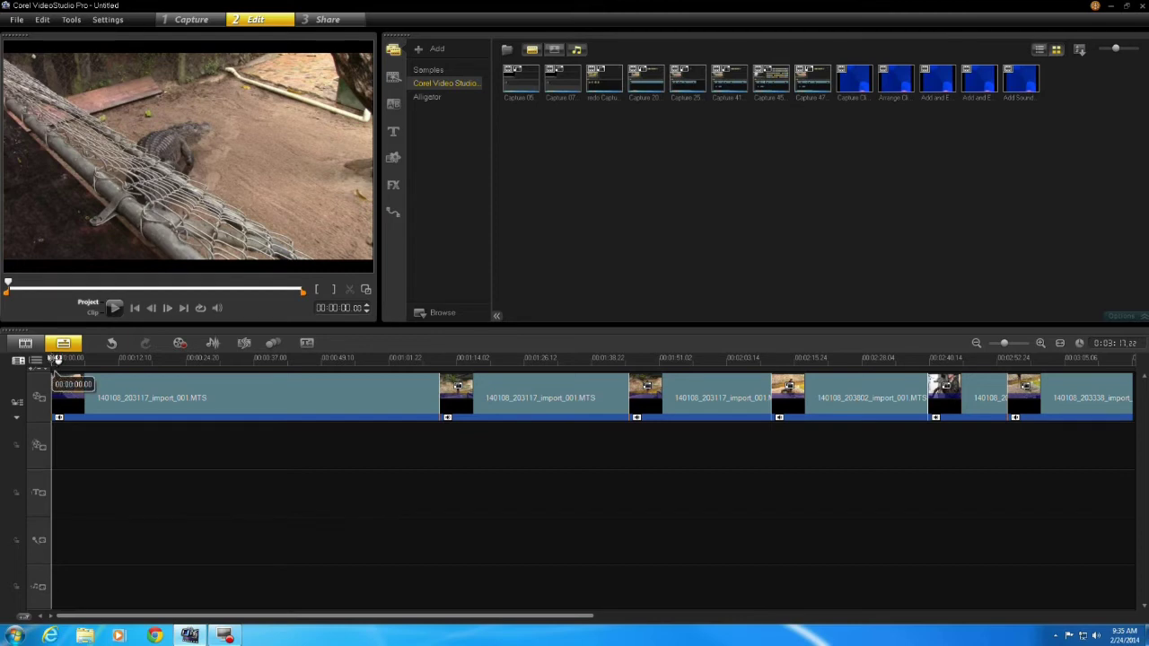
pyautogui.moveTo(56, 359); pyautogui.dragTo(167, 368)
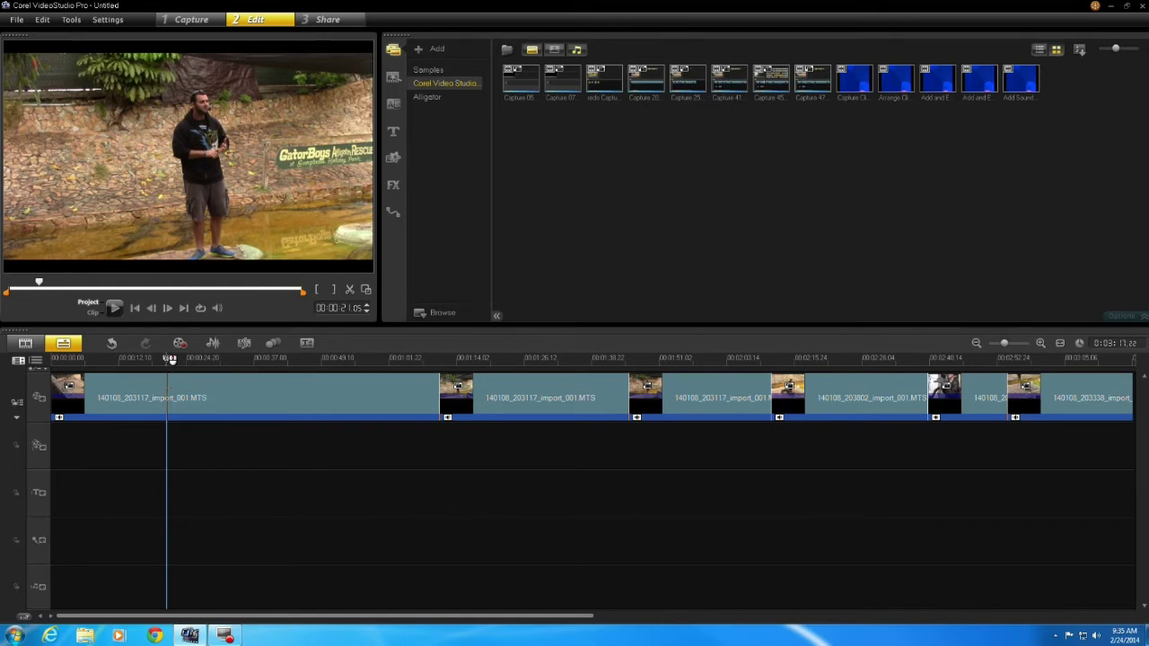
# Find a cut point near 00:00:21 by playback and split the first clip there
pyautogui.click(169, 358)
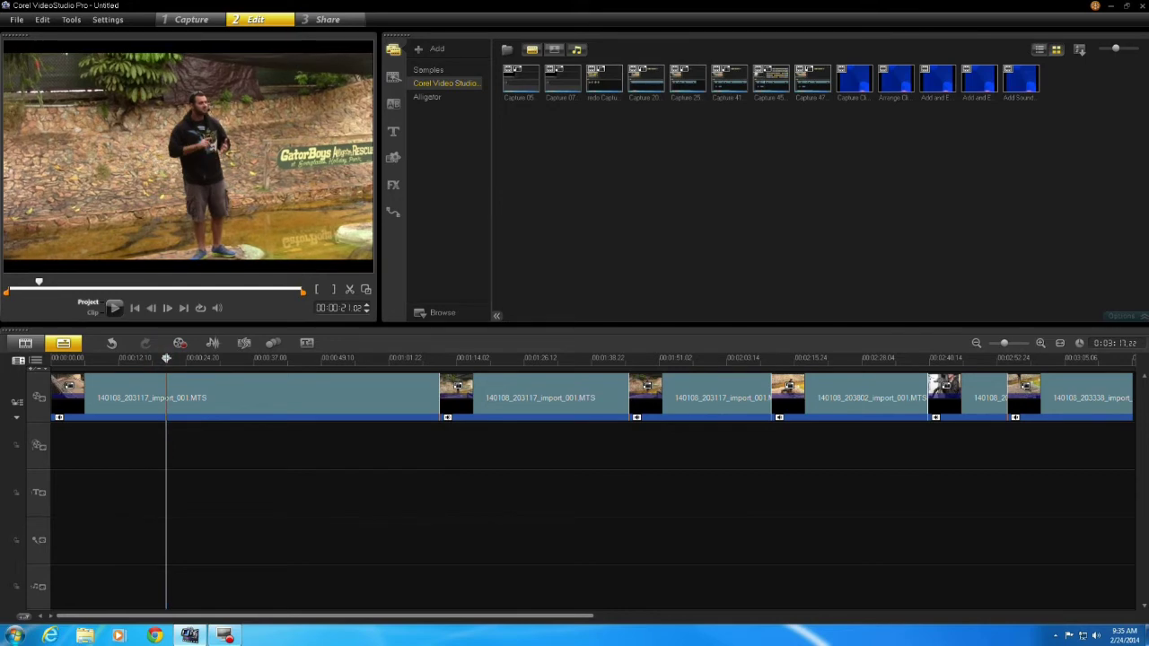
pyautogui.press('space')
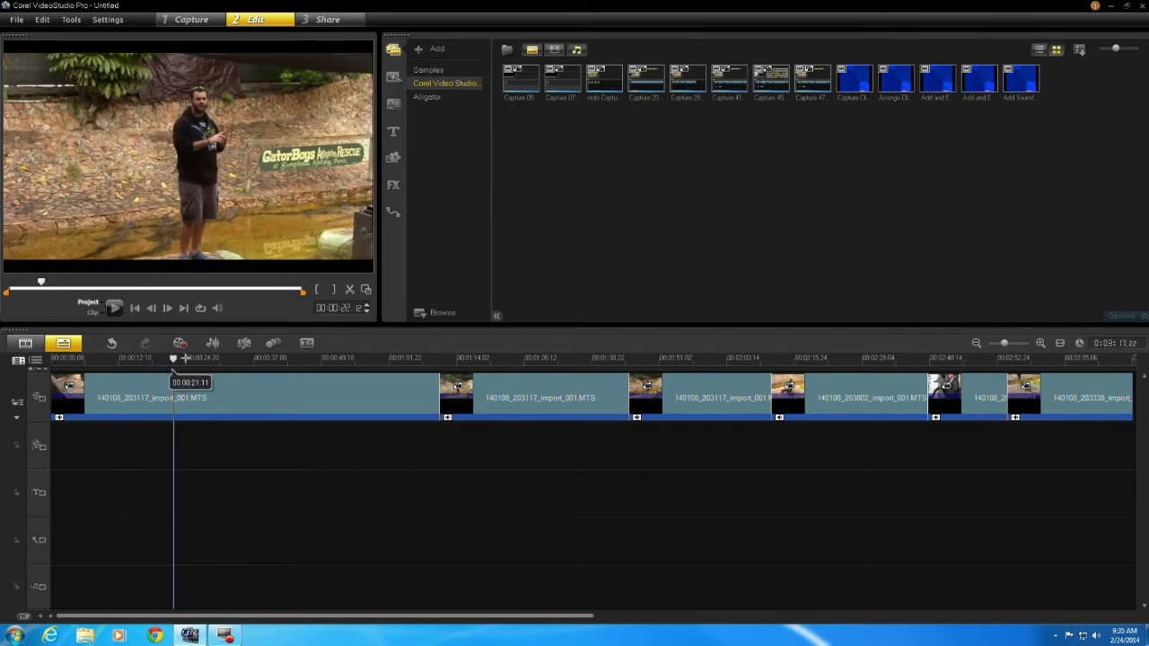
pyautogui.press('space')
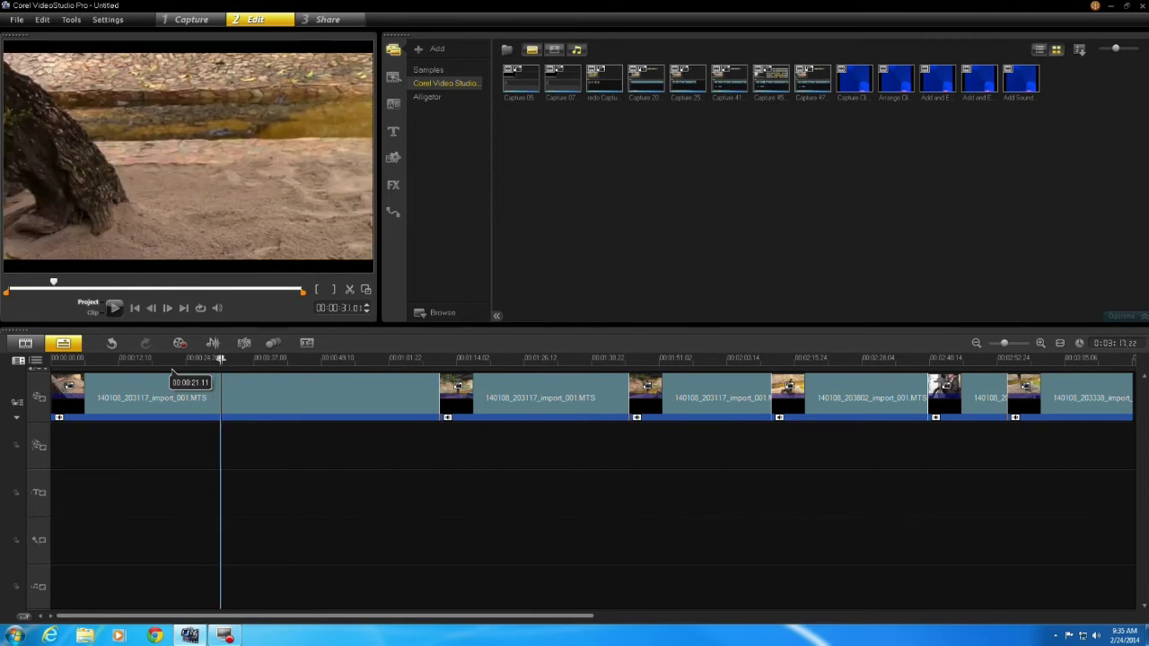
pyautogui.click(230, 391)
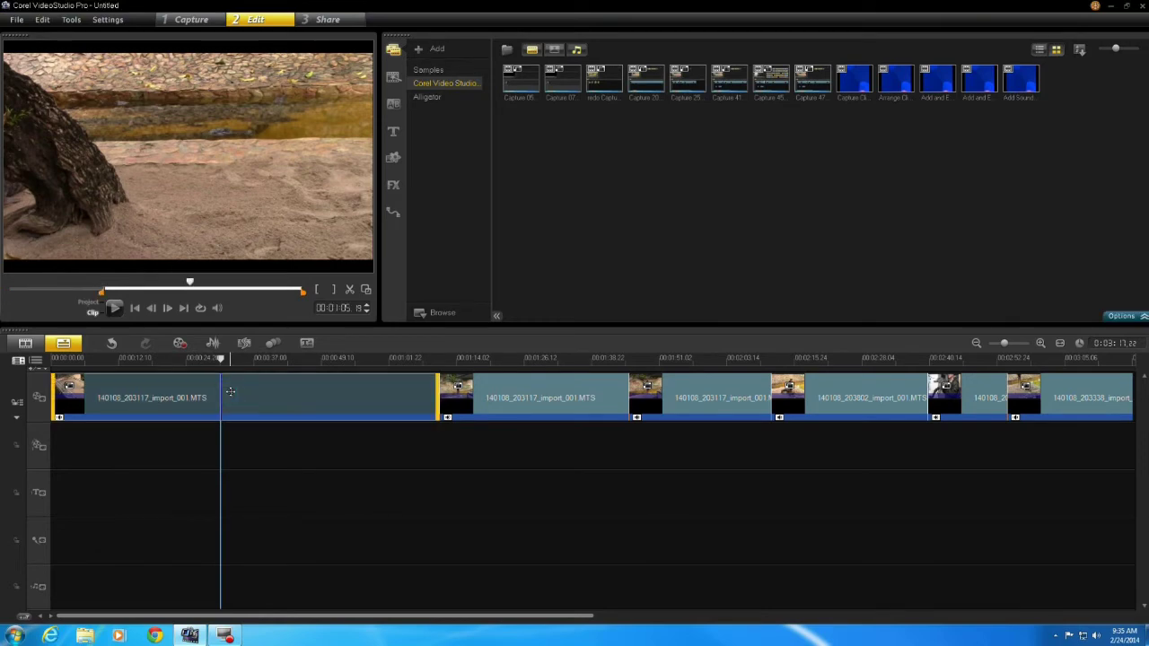
pyautogui.rightClick(228, 407)
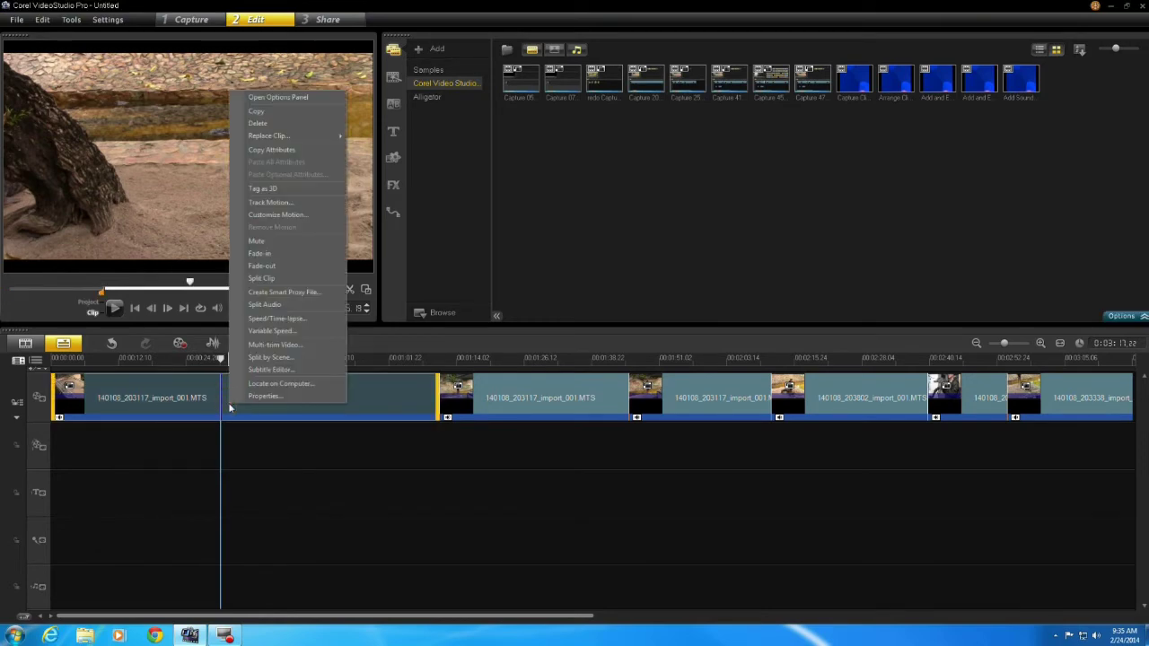
pyautogui.click(274, 278)
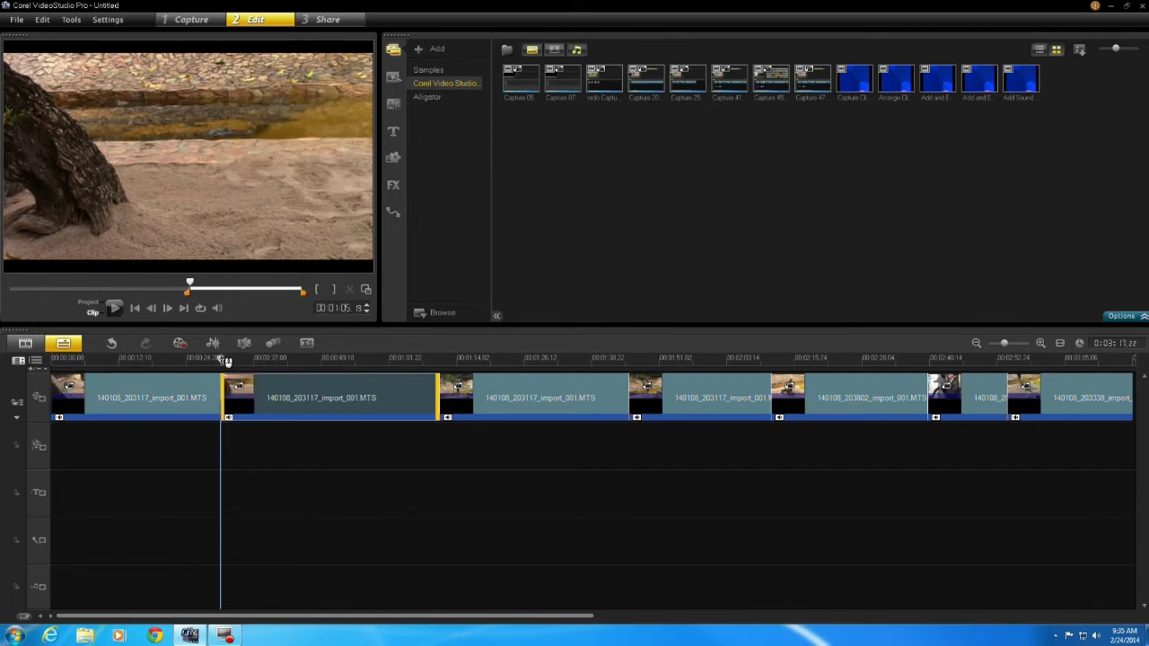
# Move the playhead to the next cut point, split the second clip, and select the short middle section
pyautogui.moveTo(226, 361); pyautogui.dragTo(283, 360)
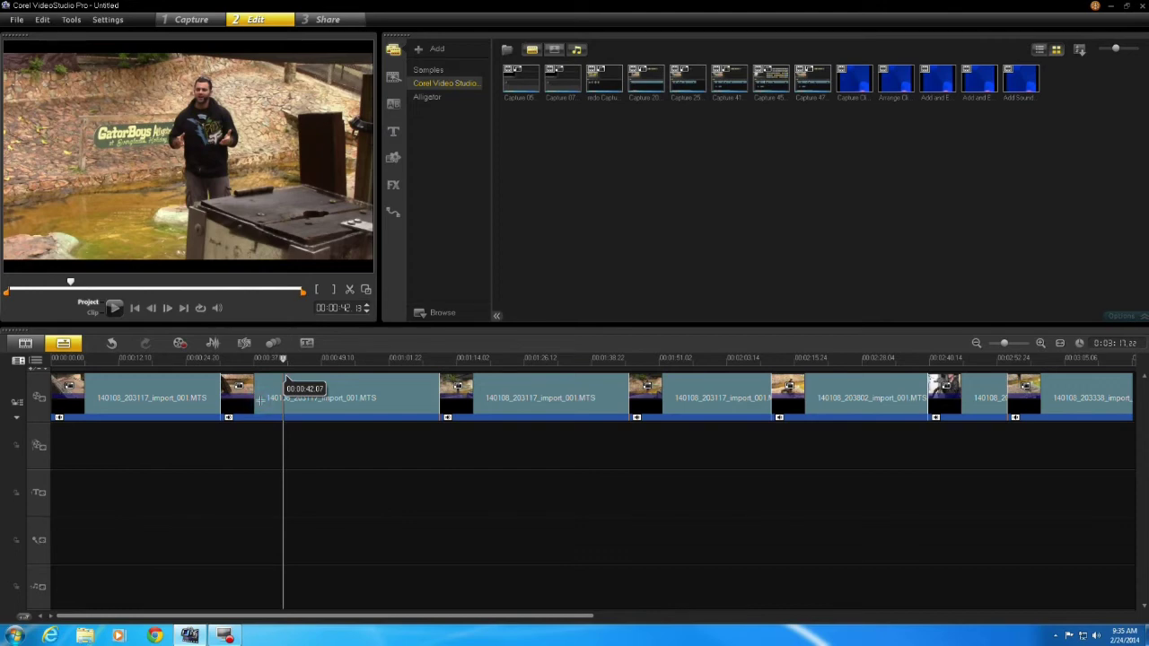
pyautogui.click(260, 400)
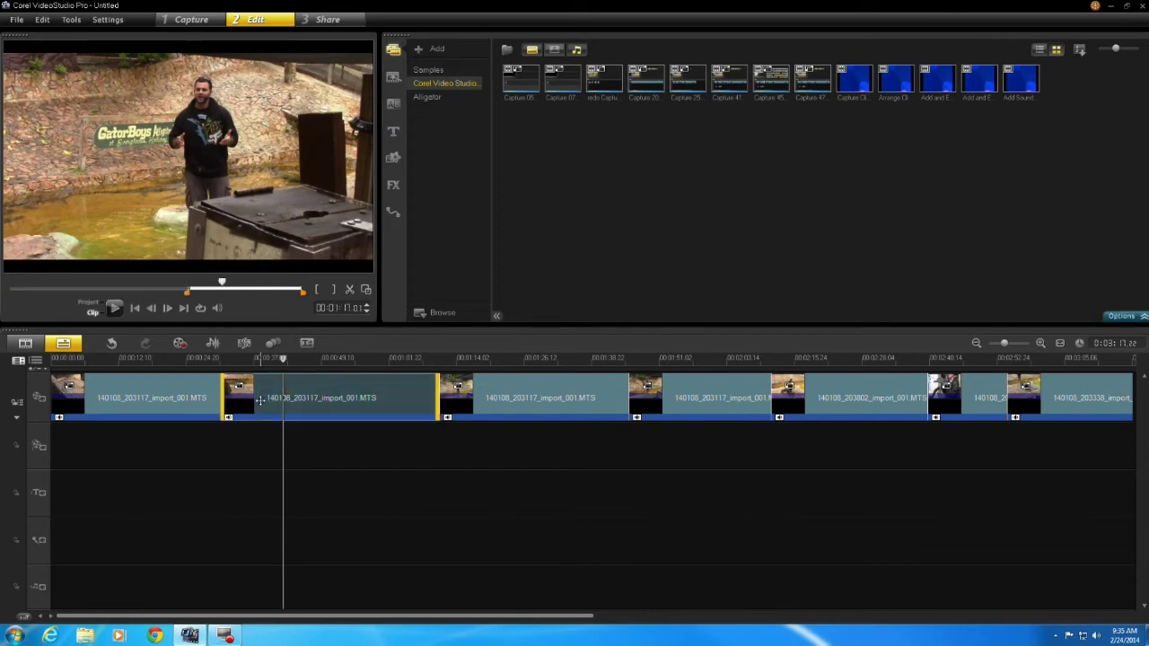
pyautogui.rightClick(261, 401)
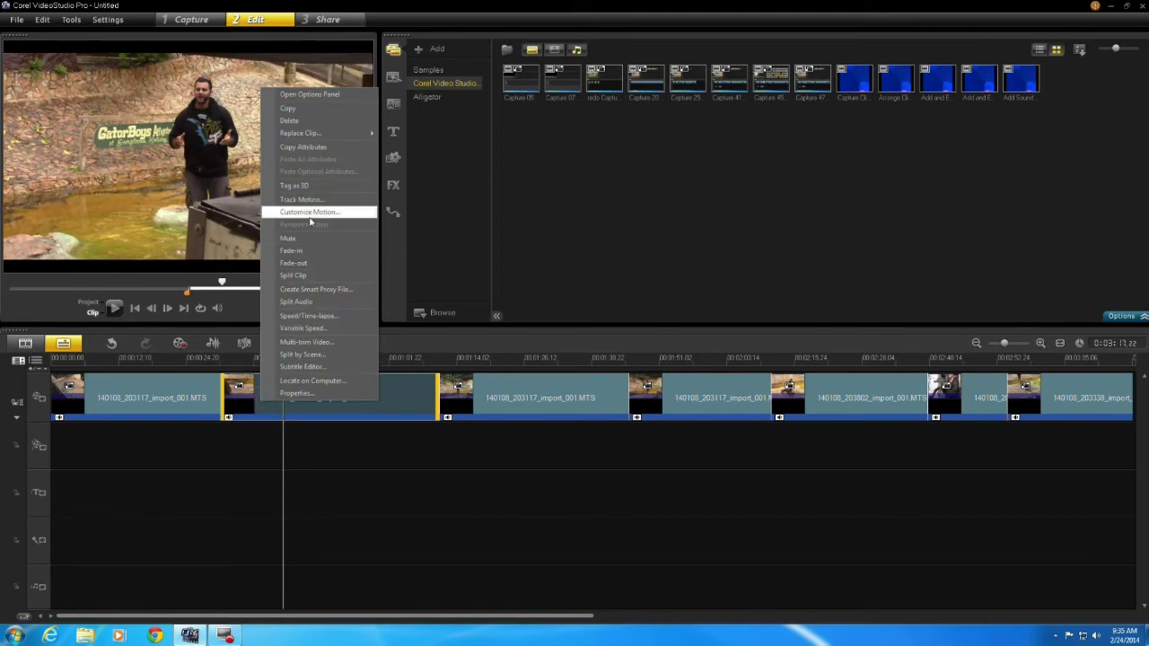
pyautogui.click(332, 277)
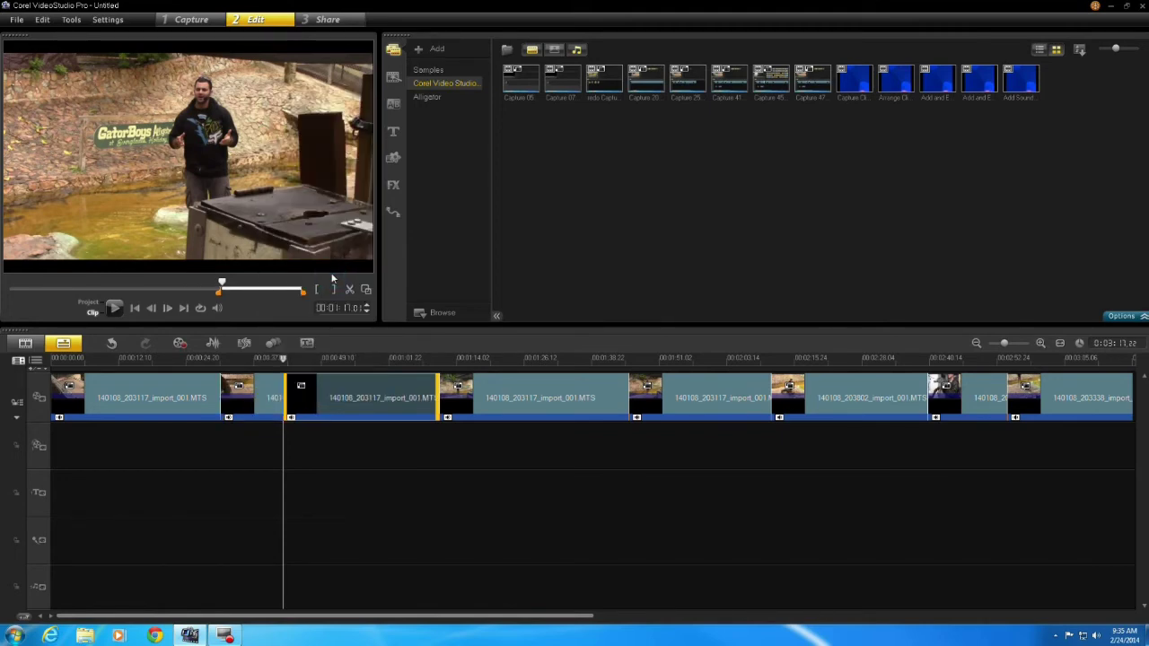
pyautogui.click(251, 395)
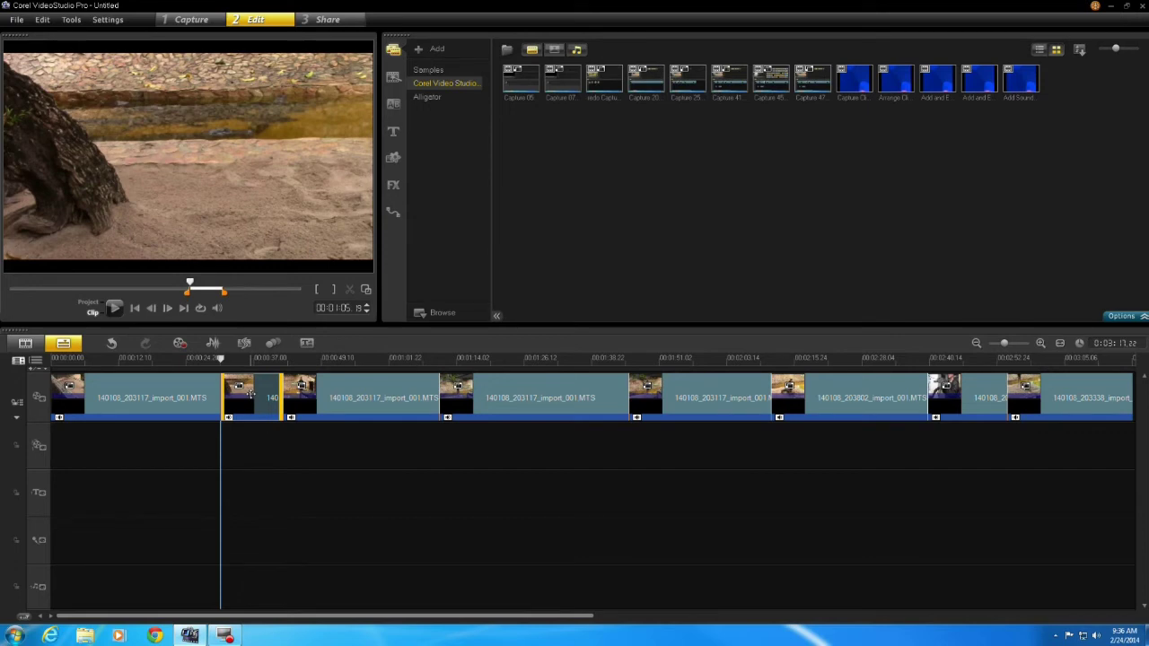
# Delete the short split-off section between the two cuts
pyautogui.rightClick(249, 395)
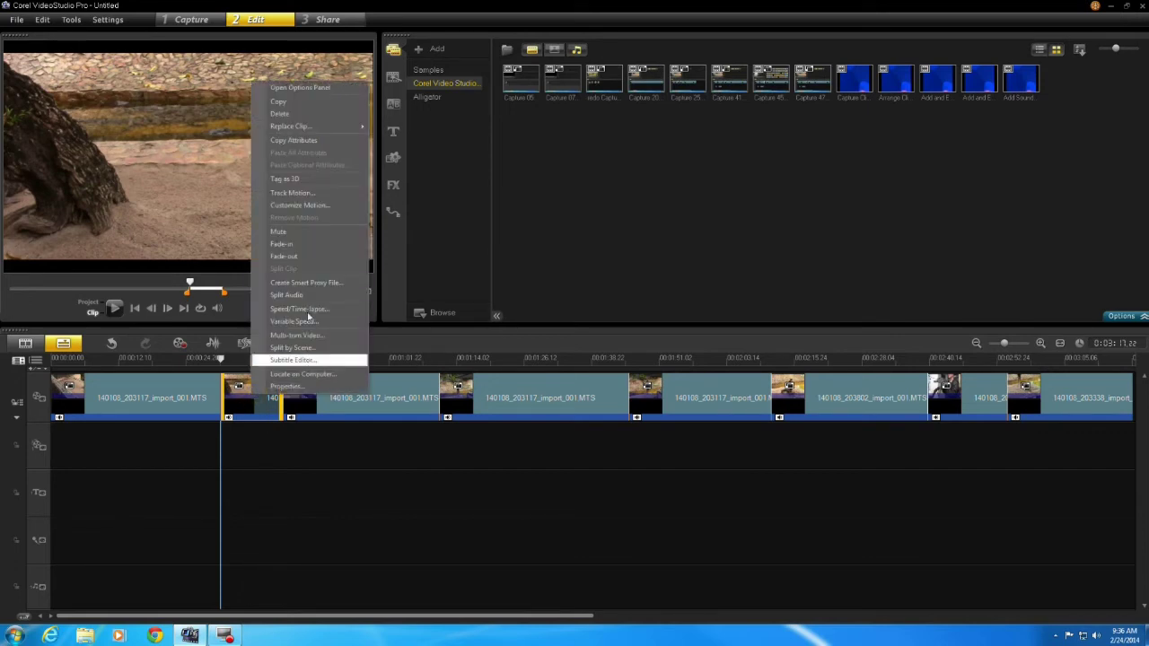
pyautogui.click(305, 115)
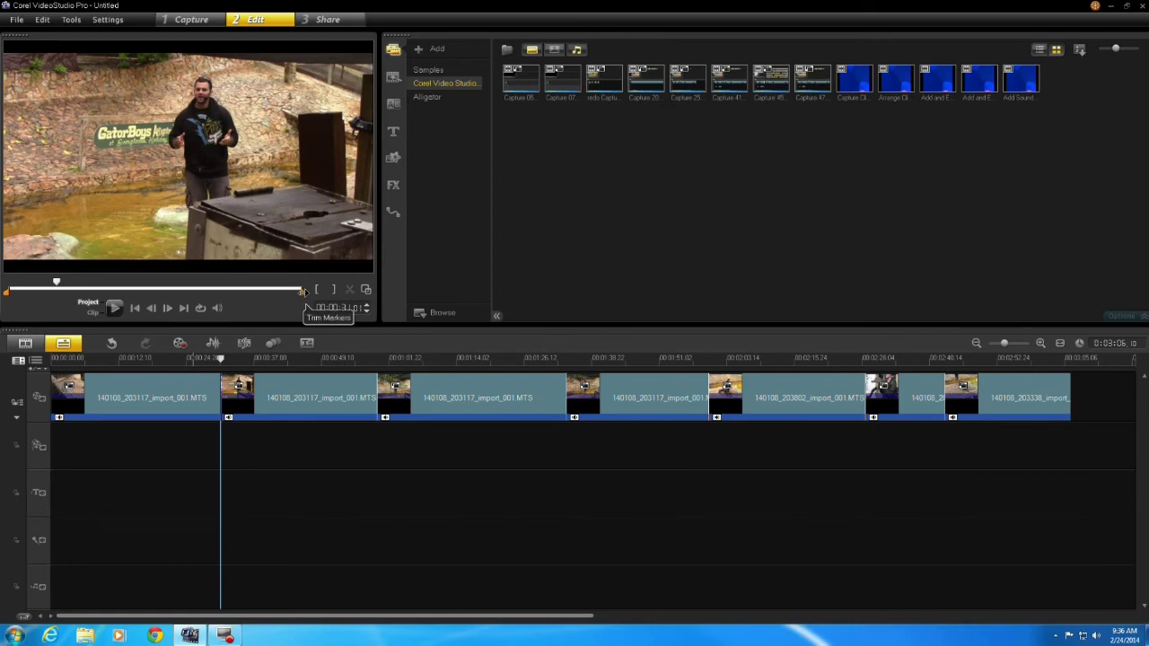
# Trim the first clip's end earlier by dragging the preview's right trim marker left
pyautogui.moveTo(303, 292)
pyautogui.mouseDown()
pyautogui.moveTo(253, 294)
pyautogui.moveTo(304, 292)
pyautogui.mouseUp()
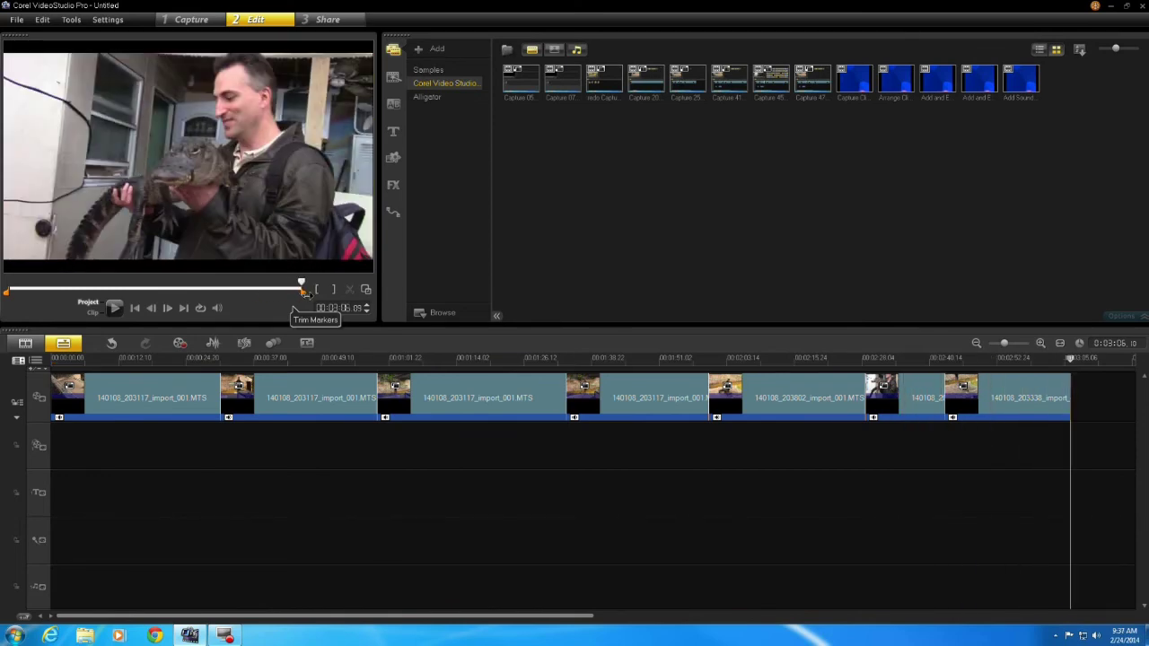
pyautogui.click(287, 399)
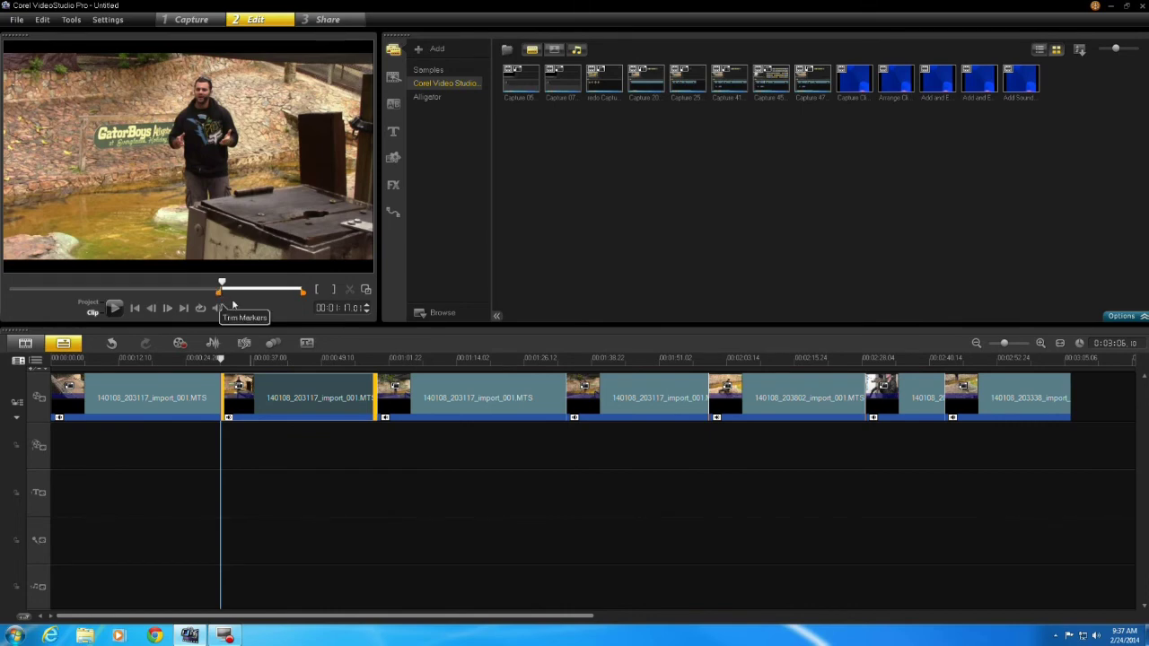
pyautogui.click(171, 406)
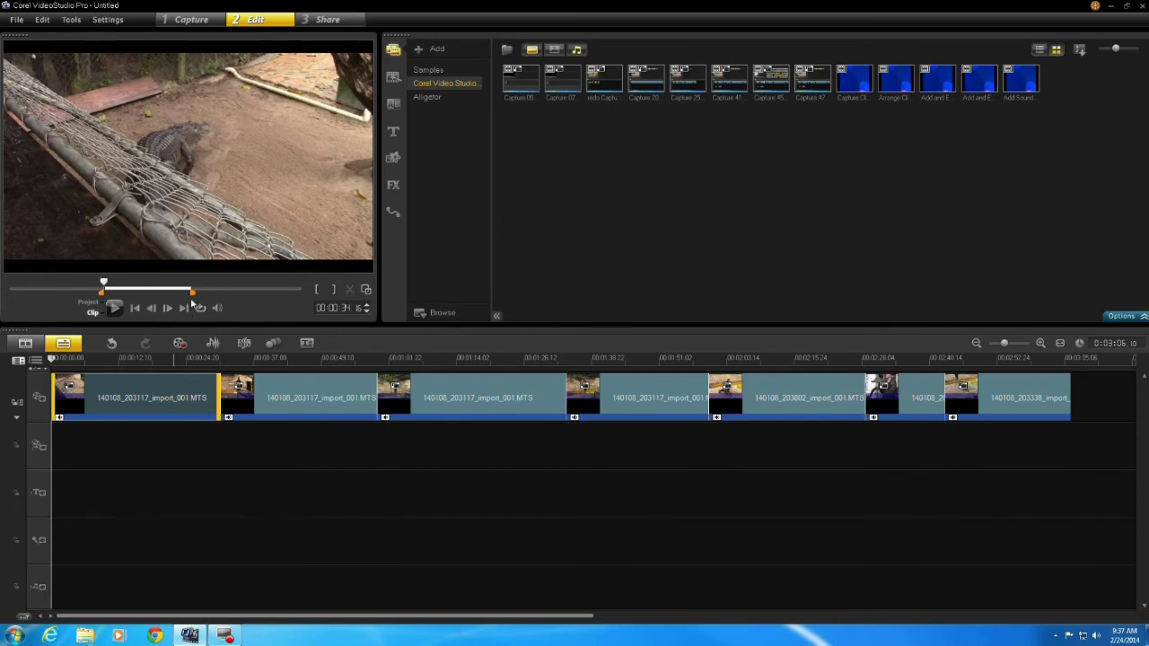
pyautogui.moveTo(191, 292); pyautogui.dragTo(140, 291)
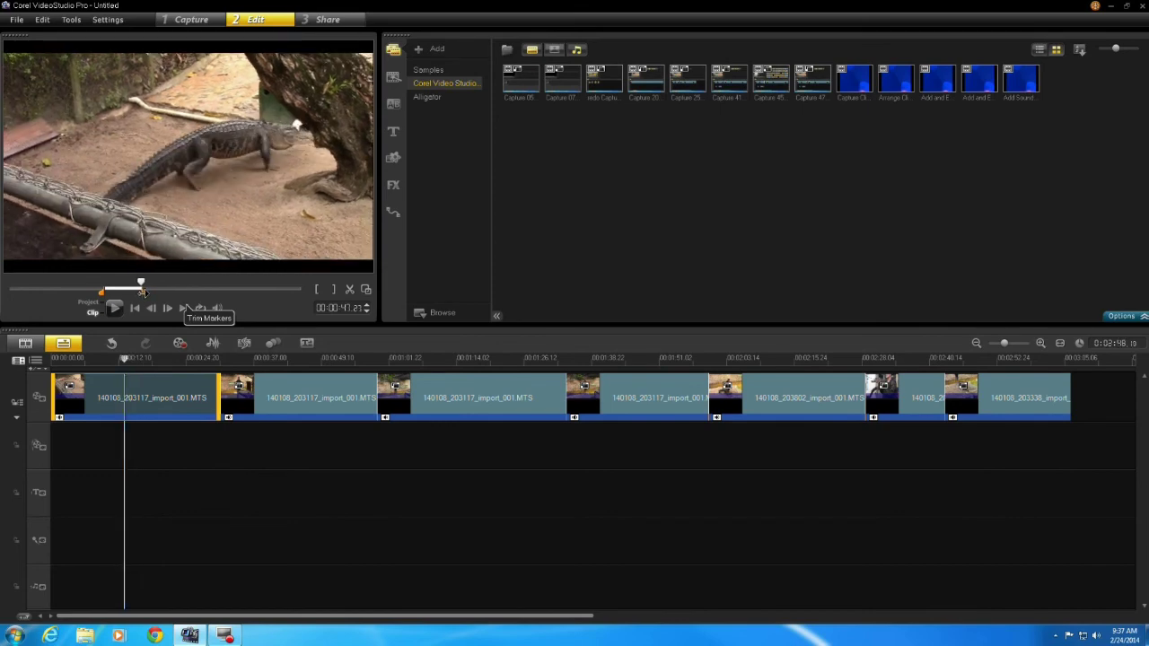
pyautogui.moveTo(142, 293); pyautogui.dragTo(142, 294)
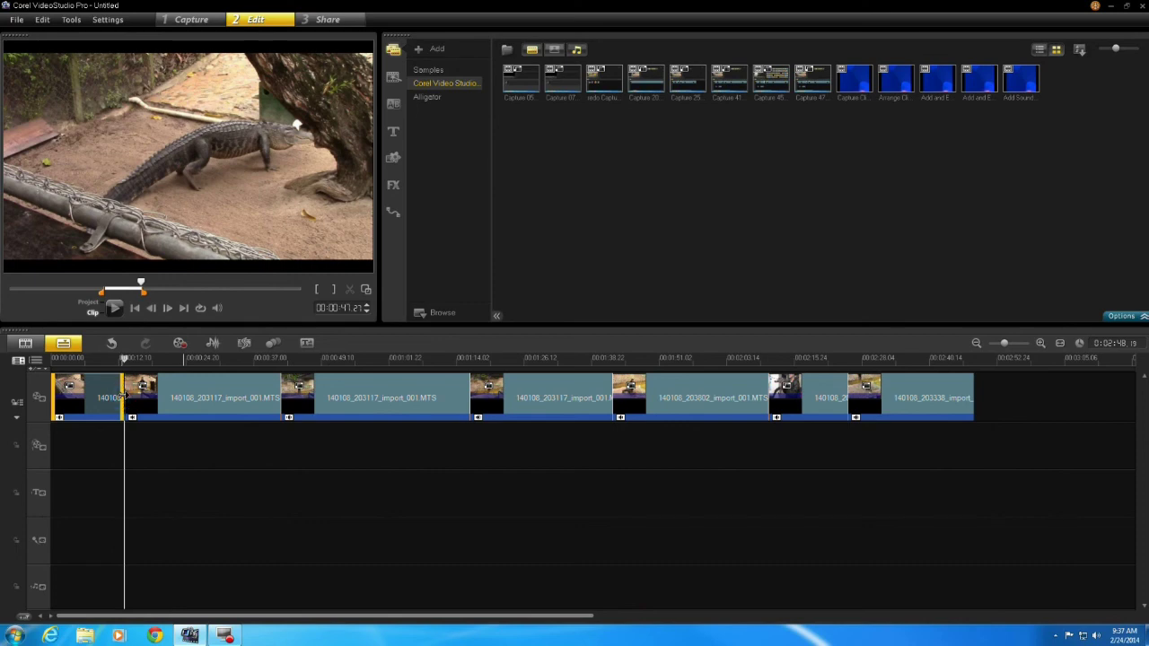
# Drag the first clip's timeline trim handle until its duration reads about 23 seconds
pyautogui.moveTo(123, 396); pyautogui.dragTo(198, 398)
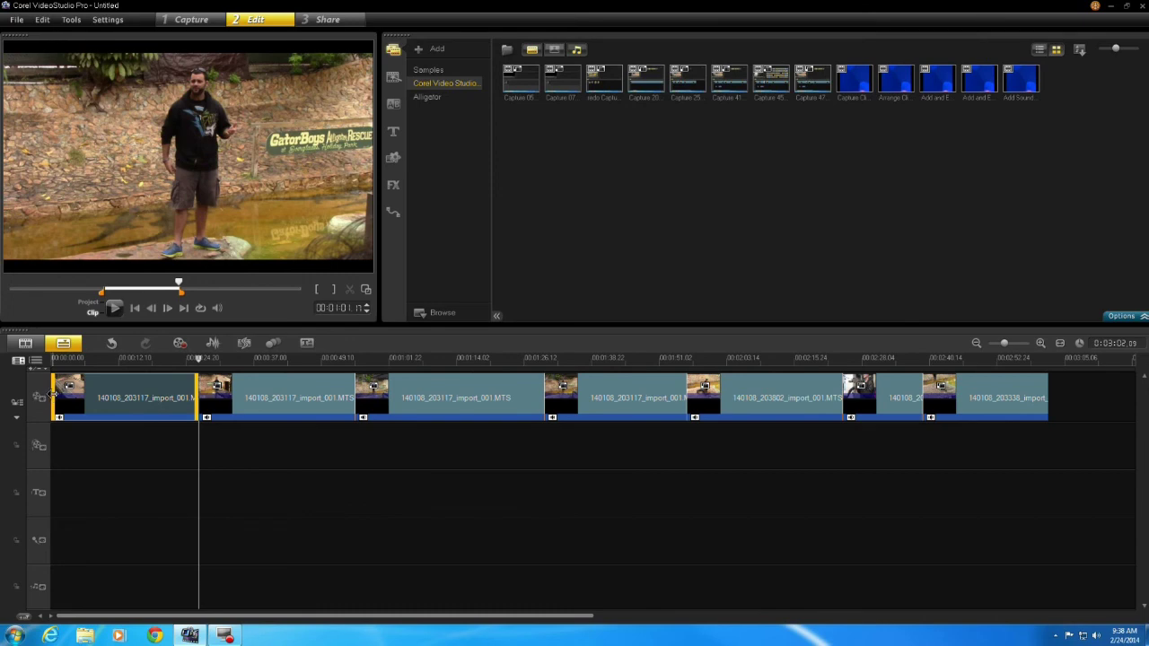
pyautogui.moveTo(53, 395); pyautogui.dragTo(79, 395)
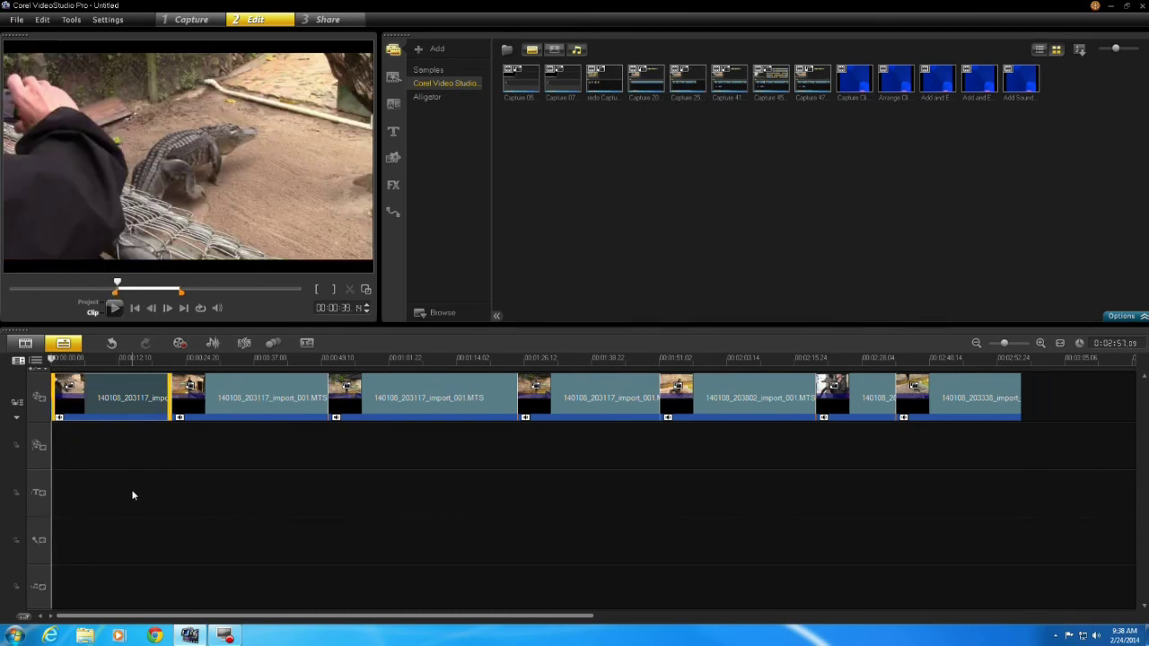